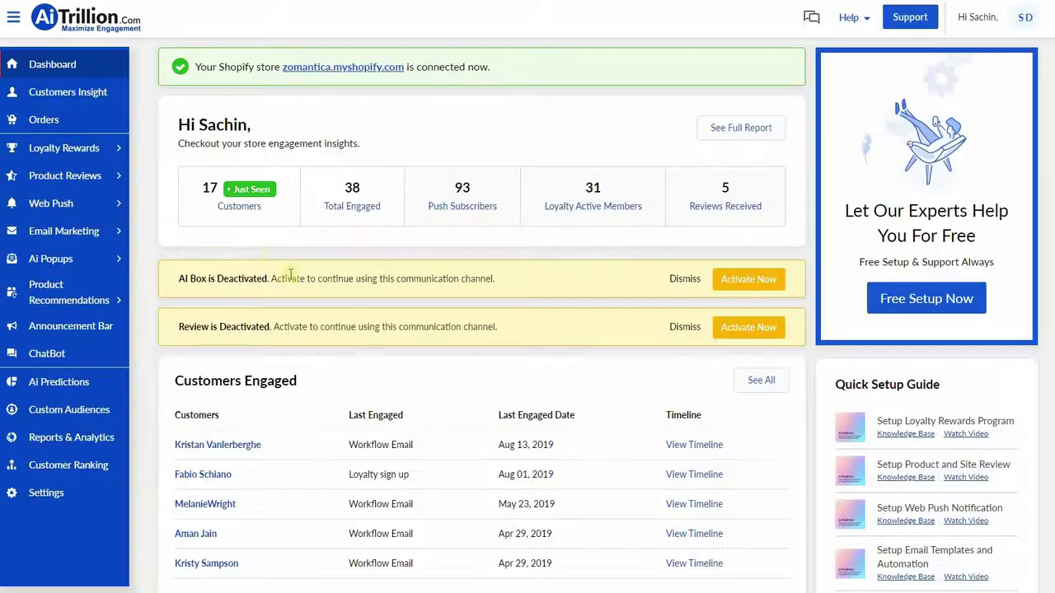
# Expand the Web Push options in the AiTrillion dashboard sidebar.
pyautogui.click(102, 211)
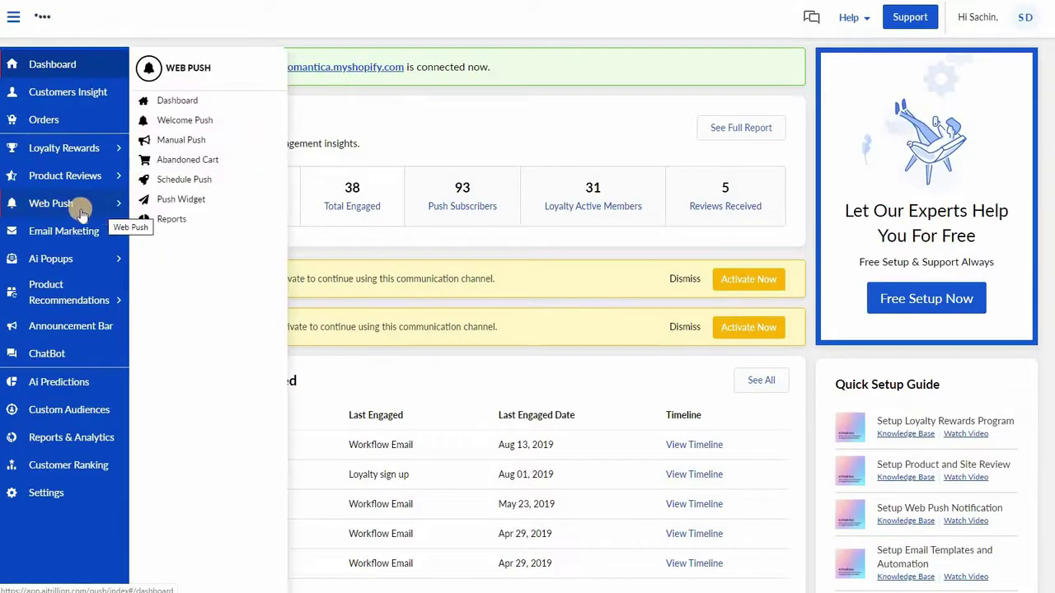
# Open the Web Push dashboard showing 4 campaigns sent and 93 subscribers.
pyautogui.click(82, 213)
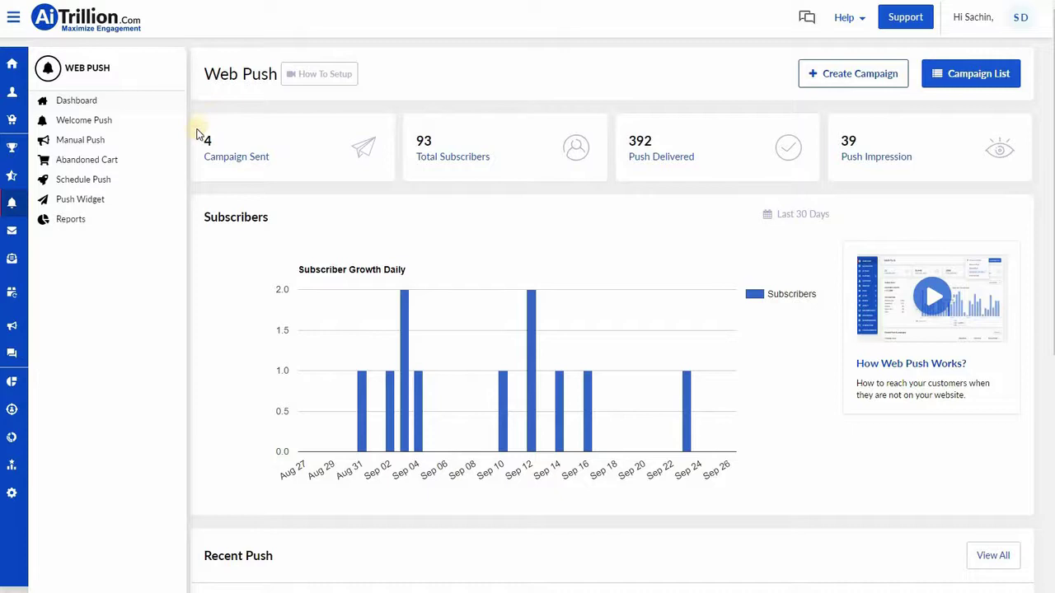
# Open the 'Exclusive Announcement - VIP' manual push and inspect its On Click Redirect URL.
pyautogui.moveTo(184, 141)
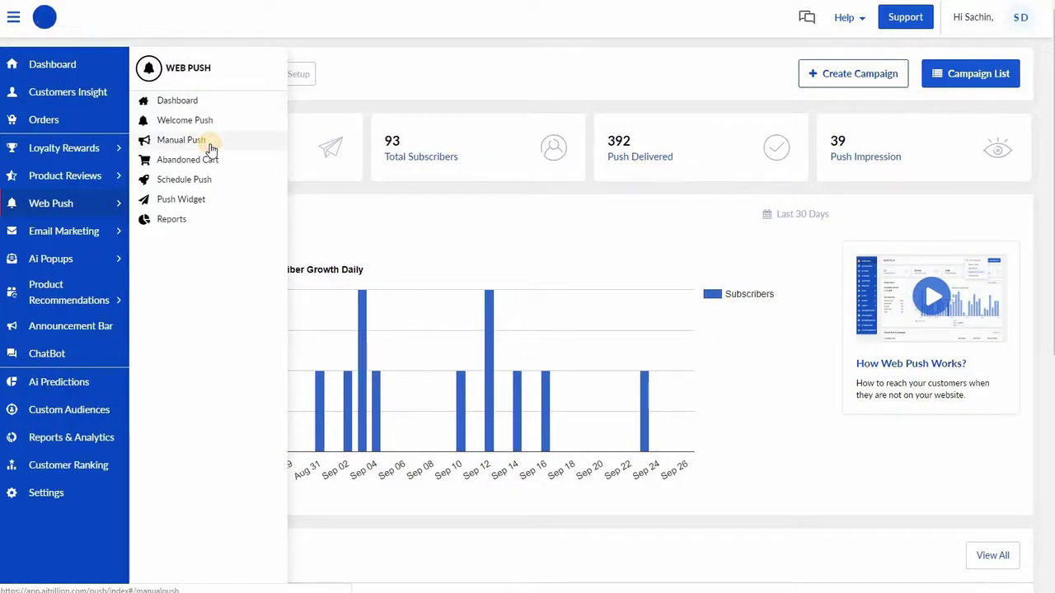
pyautogui.click(181, 140)
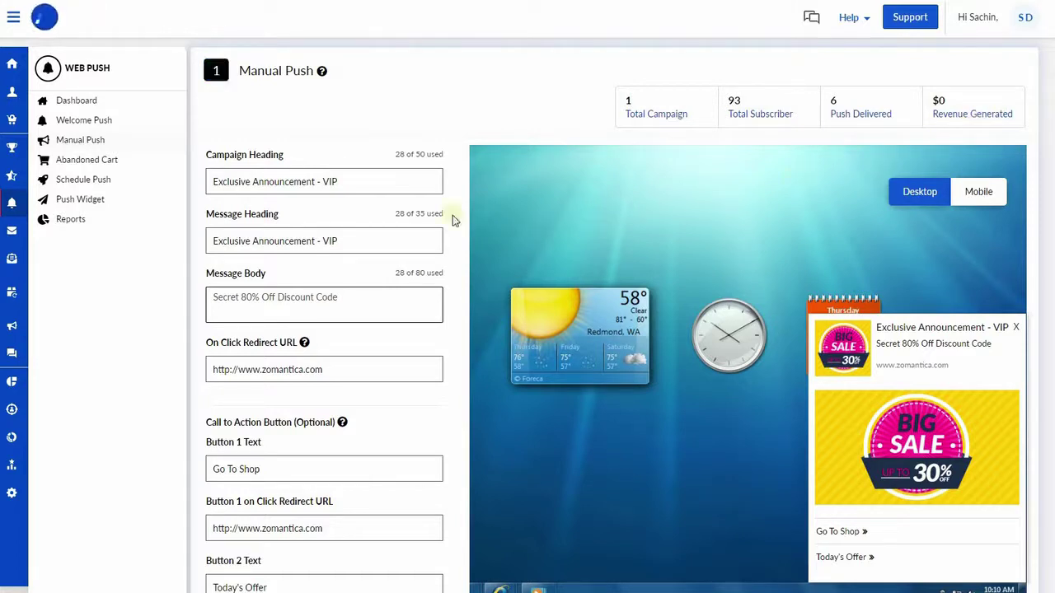
pyautogui.doubleClick(353, 374)
pyautogui.click(386, 405)
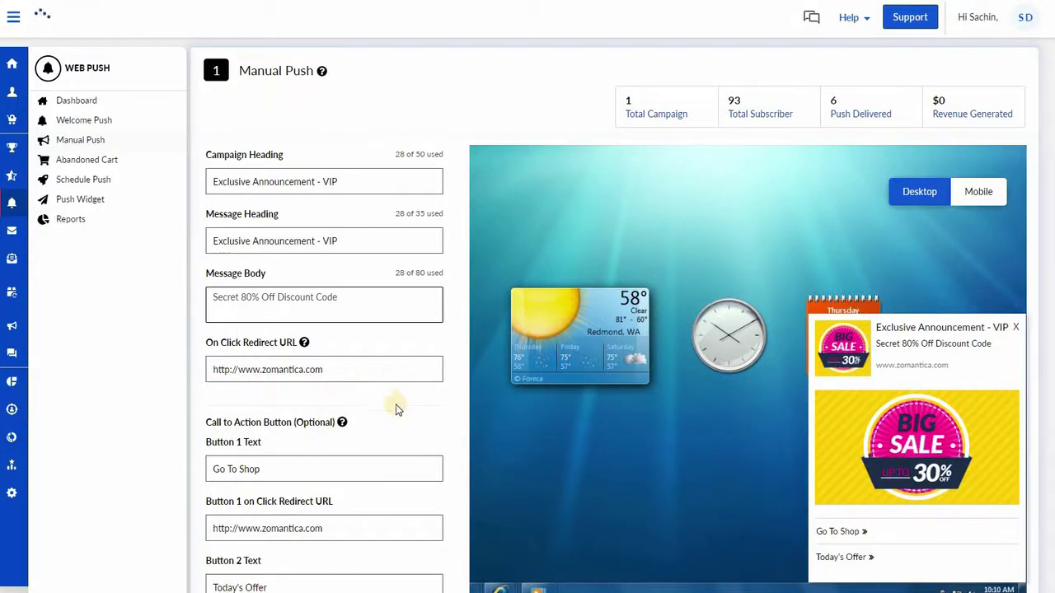
pyautogui.scroll(-2, 414, 408)
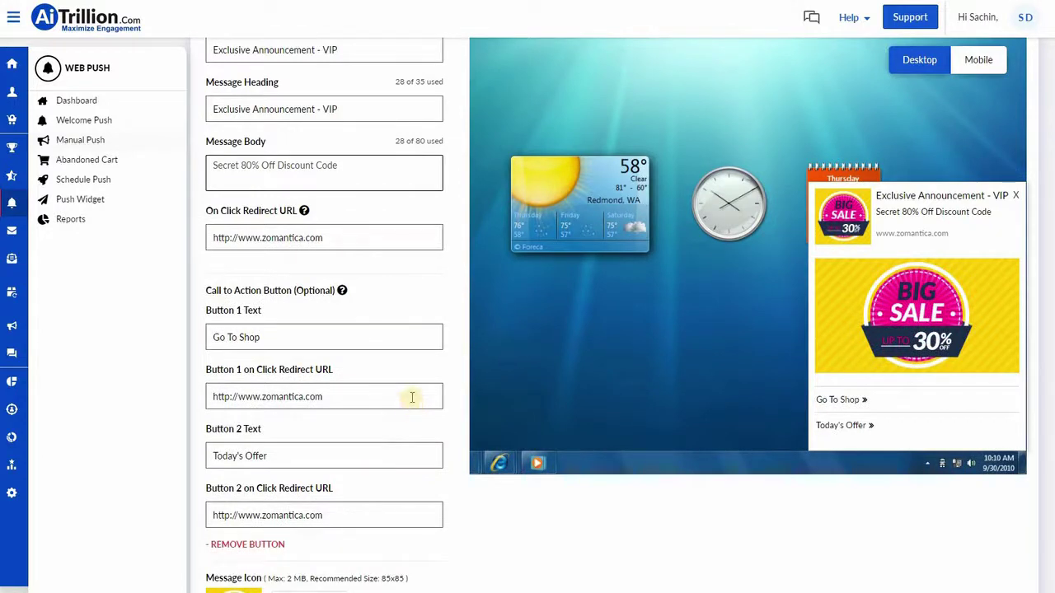
pyautogui.click(398, 266)
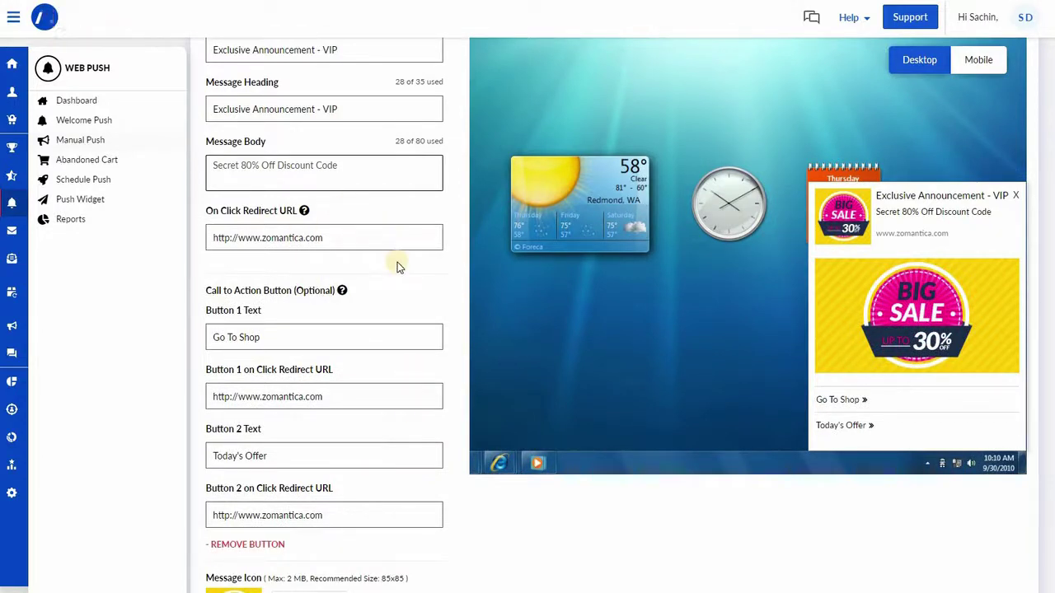
pyautogui.scroll(-1, 398, 263)
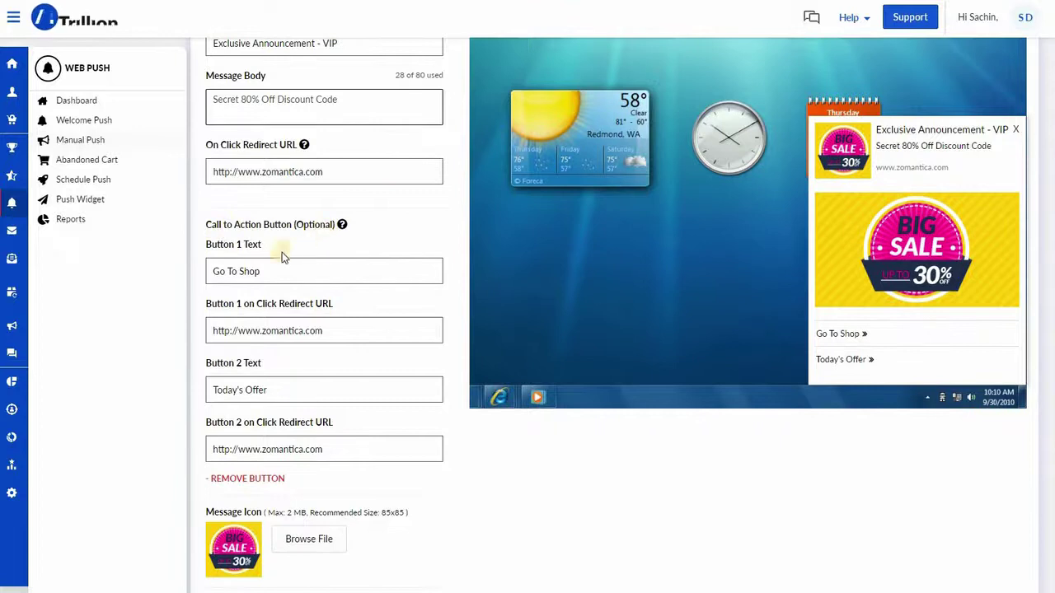
pyautogui.click(511, 331)
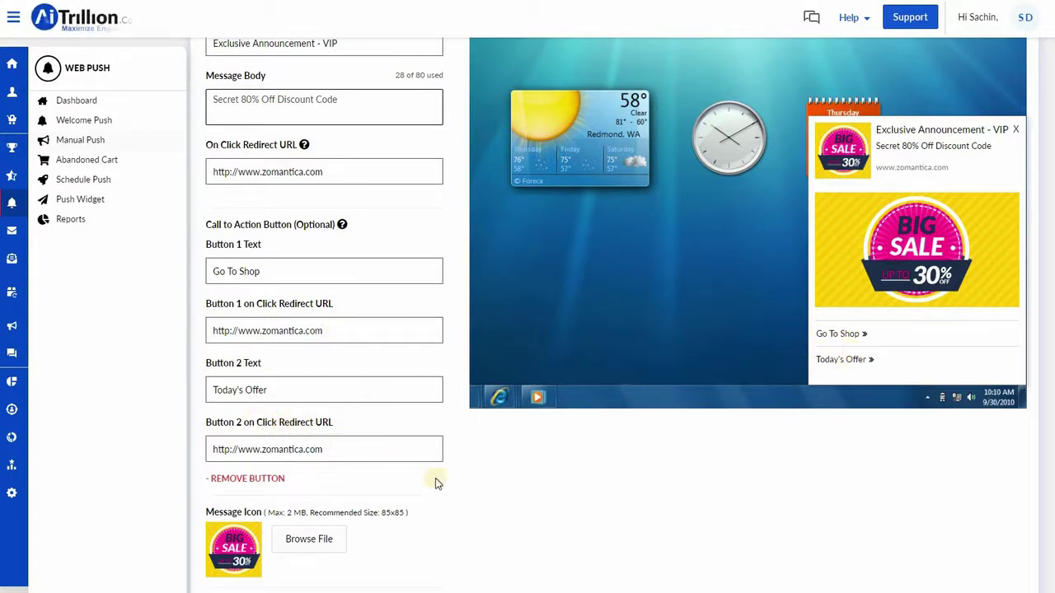
pyautogui.scroll(-3, 381, 478)
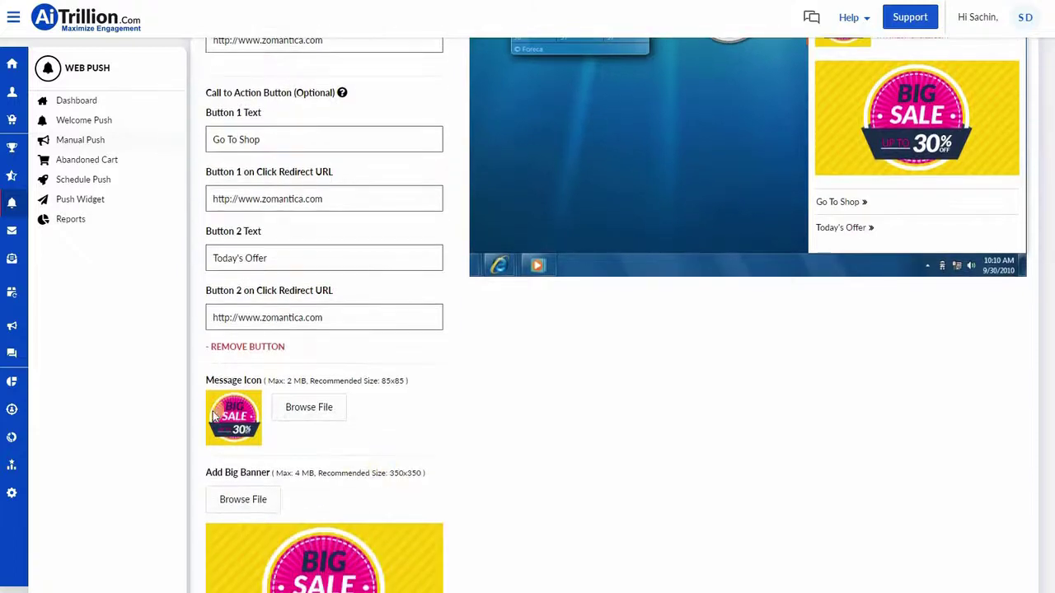
pyautogui.scroll(-3, 328, 416)
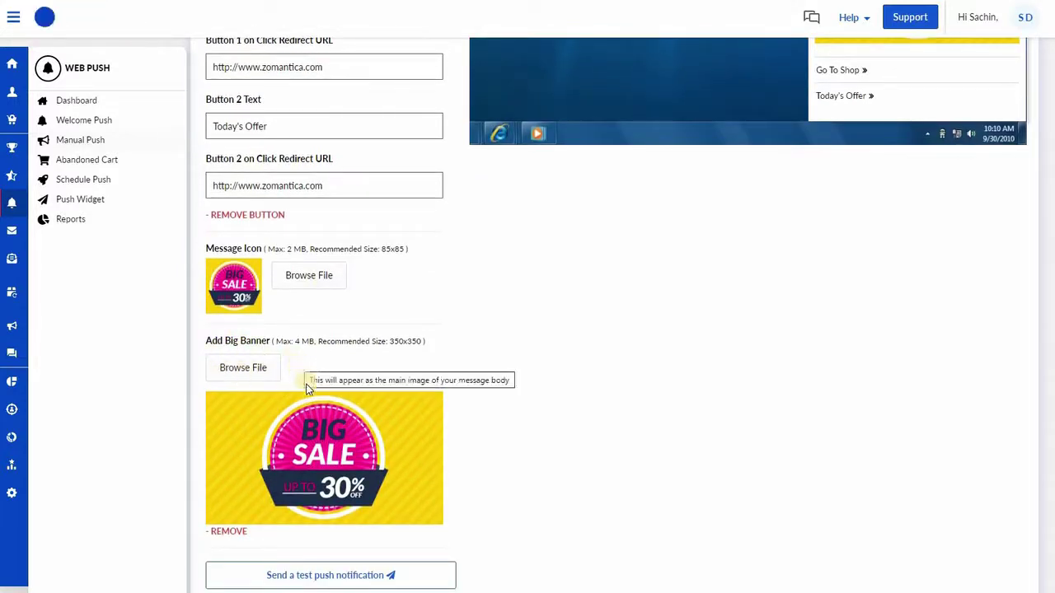
pyautogui.scroll(-2, 347, 486)
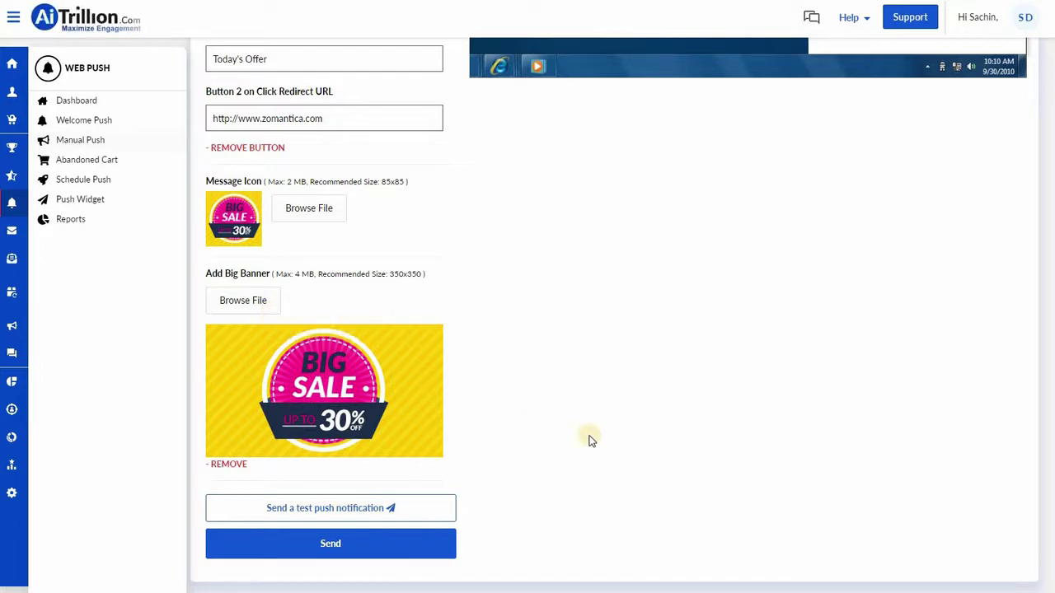
pyautogui.scroll(5, 588, 438)
pyautogui.scroll(3, 948, 221)
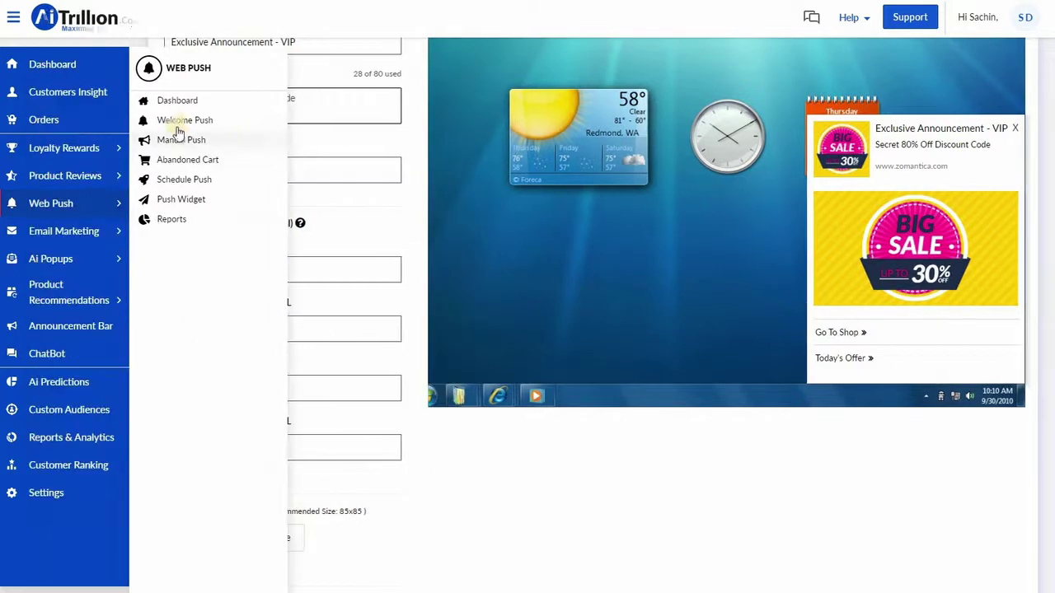
# Open Welcome Push and view its 'You are subscribed' form down to the Save button.
pyautogui.click(190, 125)
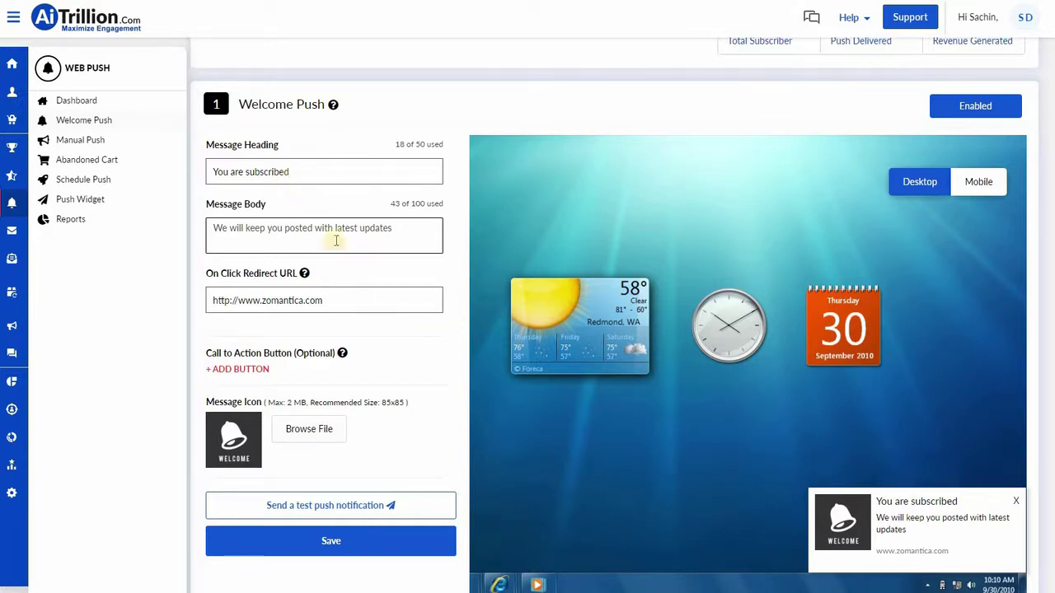
pyautogui.scroll(-1, 456, 461)
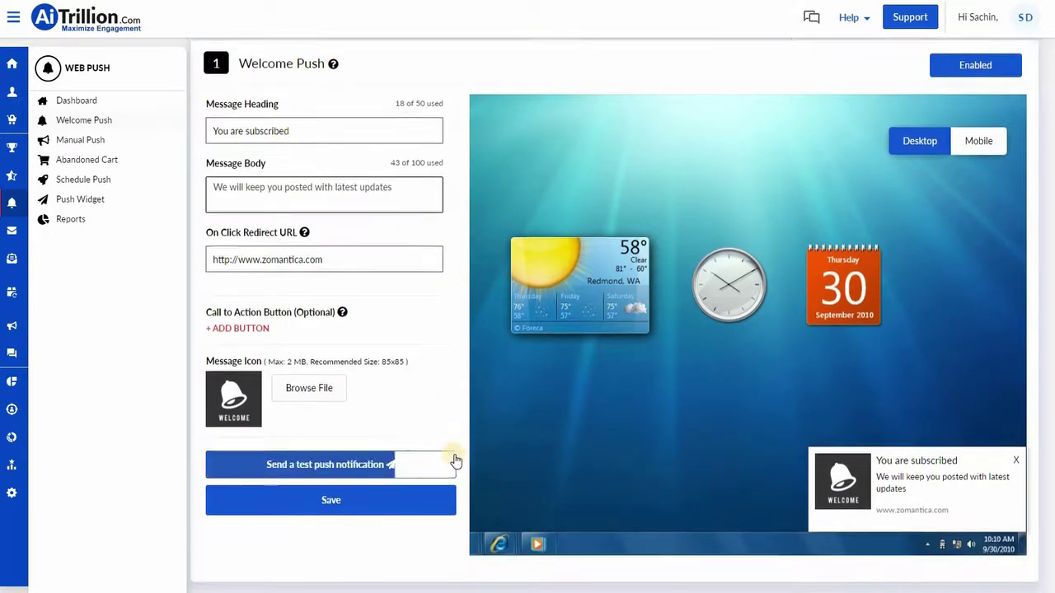
# Replace the welcome push message icon with the blue Welcome icon from the library.
pyautogui.click(328, 398)
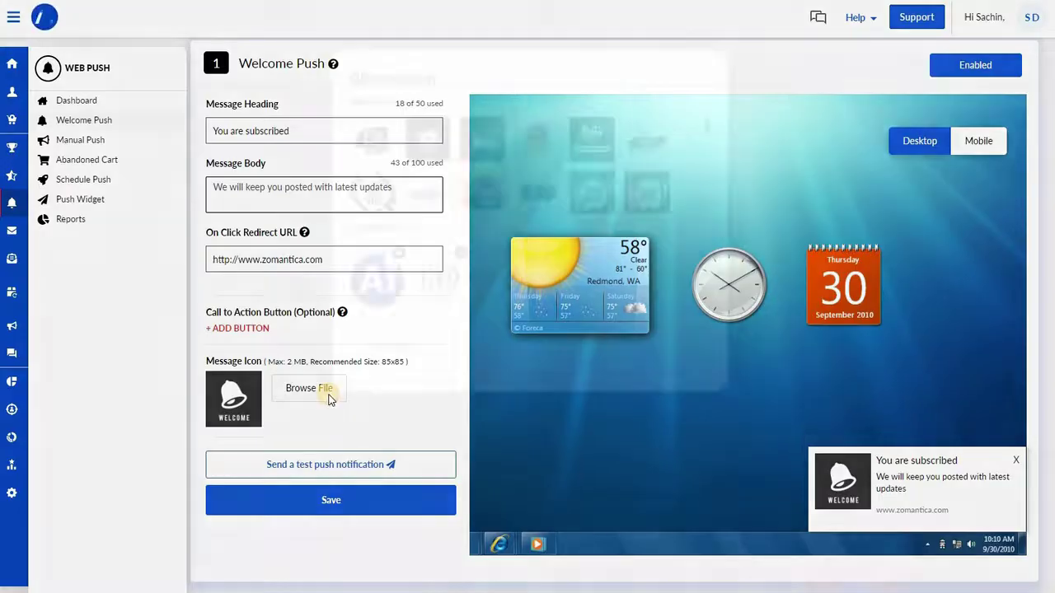
pyautogui.moveTo(707, 206); pyautogui.dragTo(710, 283)
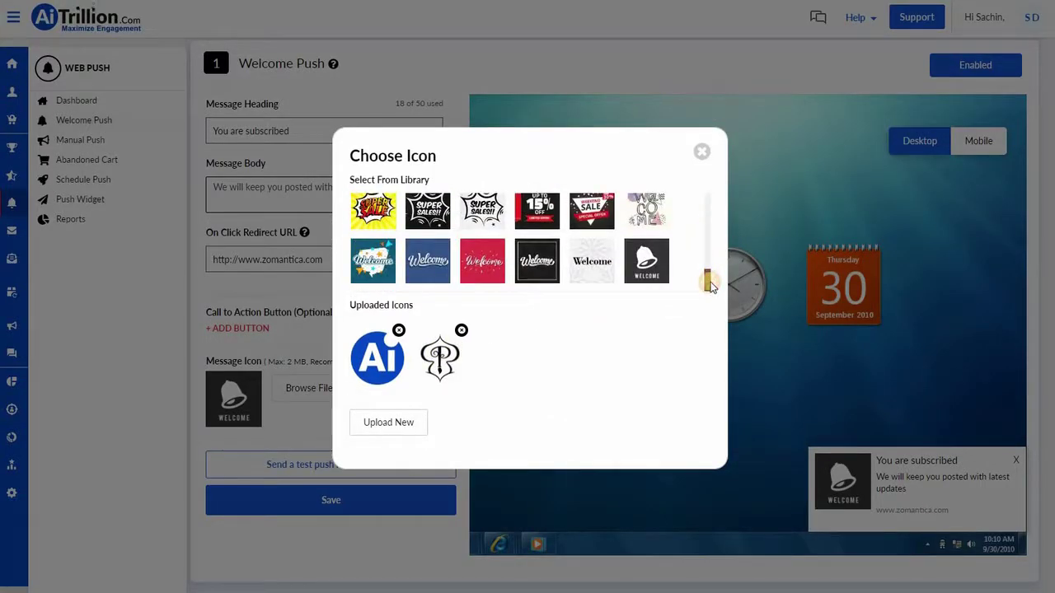
pyautogui.click(426, 262)
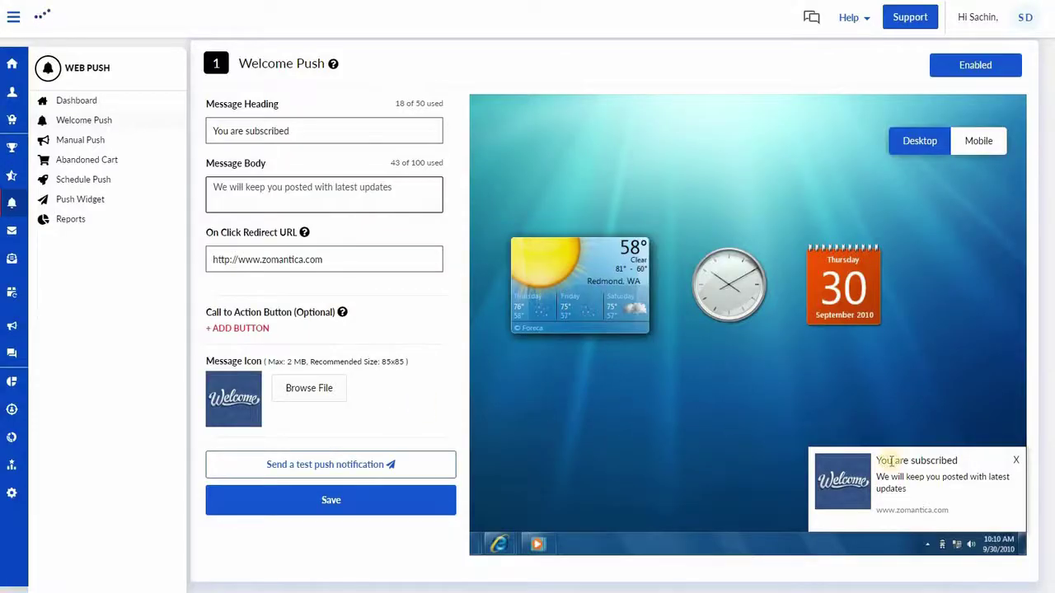
pyautogui.scroll(2, 871, 464)
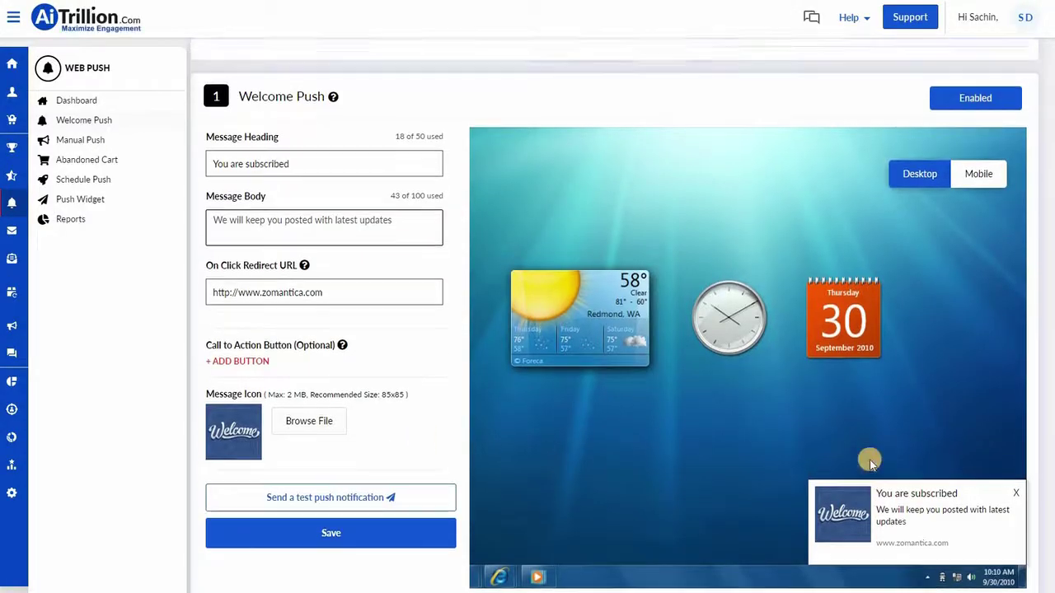
# Open the Abandoned Cart list with its 5, 10 and 20 minute pushes.
pyautogui.click(198, 160)
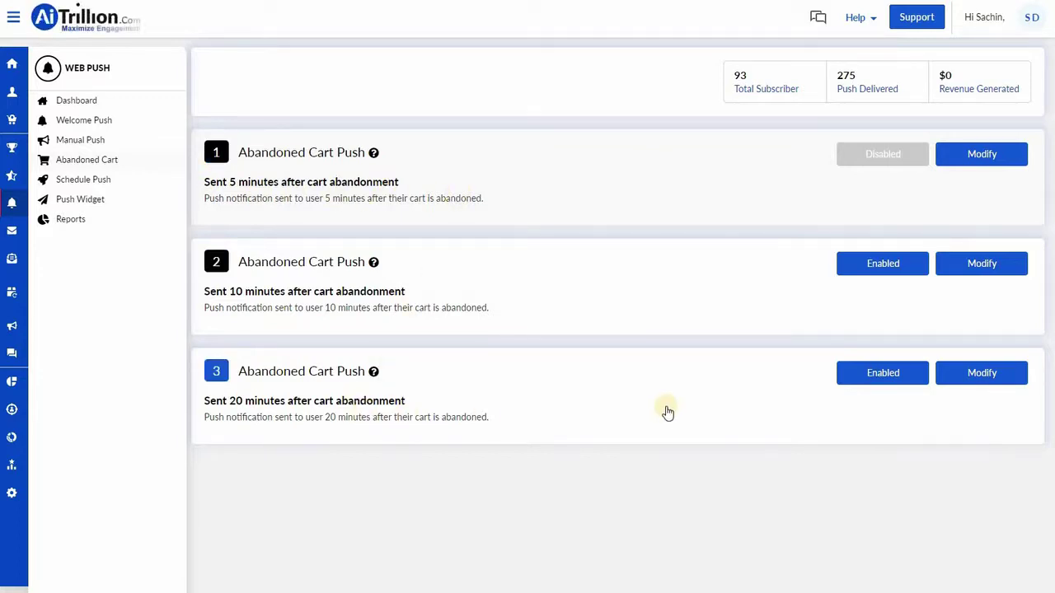
pyautogui.click(983, 157)
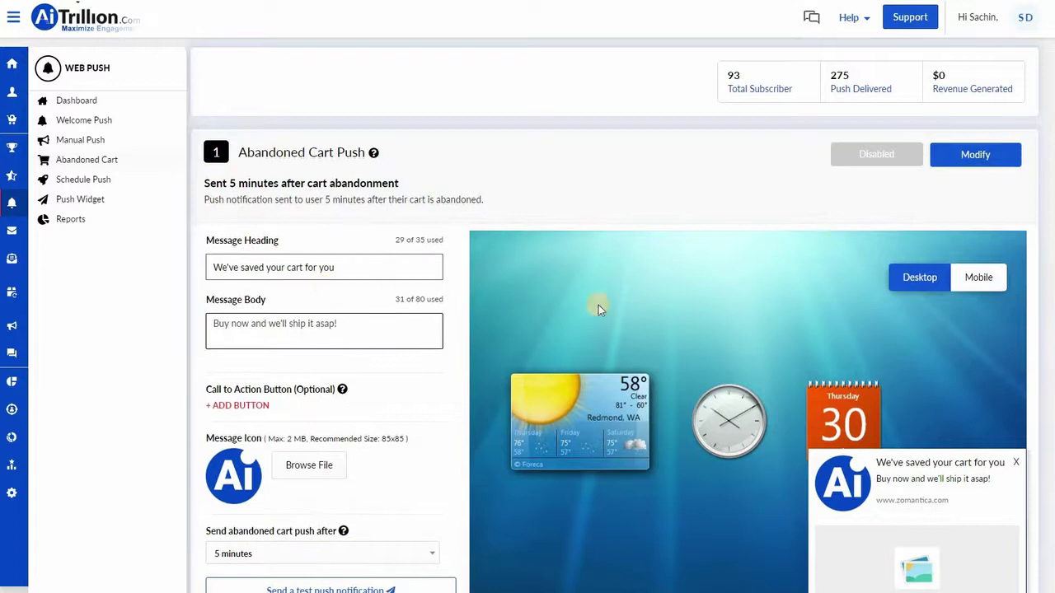
pyautogui.scroll(-3, 882, 367)
pyautogui.scroll(2, 494, 337)
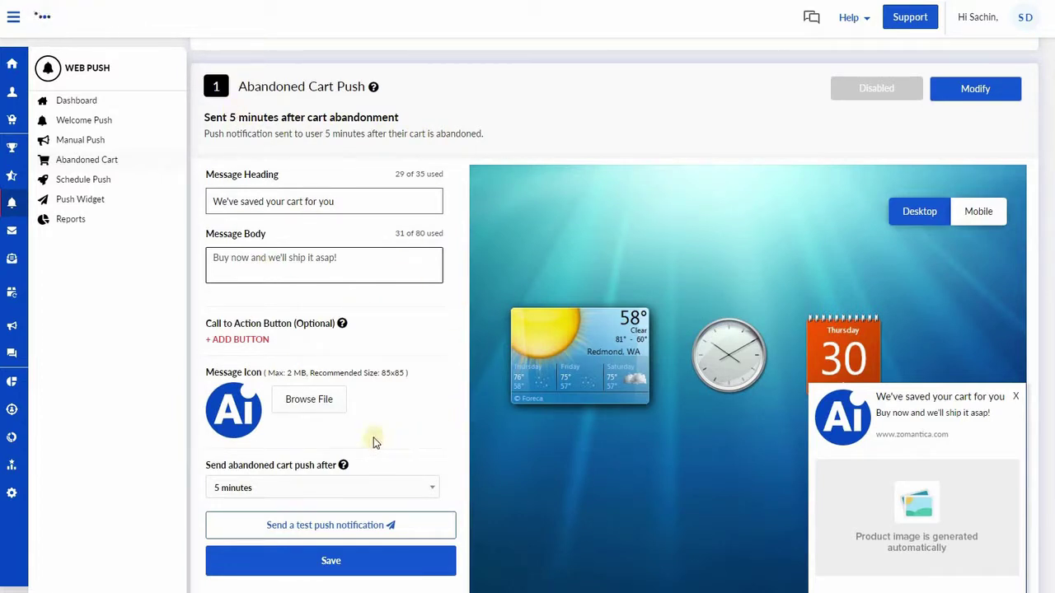
pyautogui.scroll(-2, 393, 450)
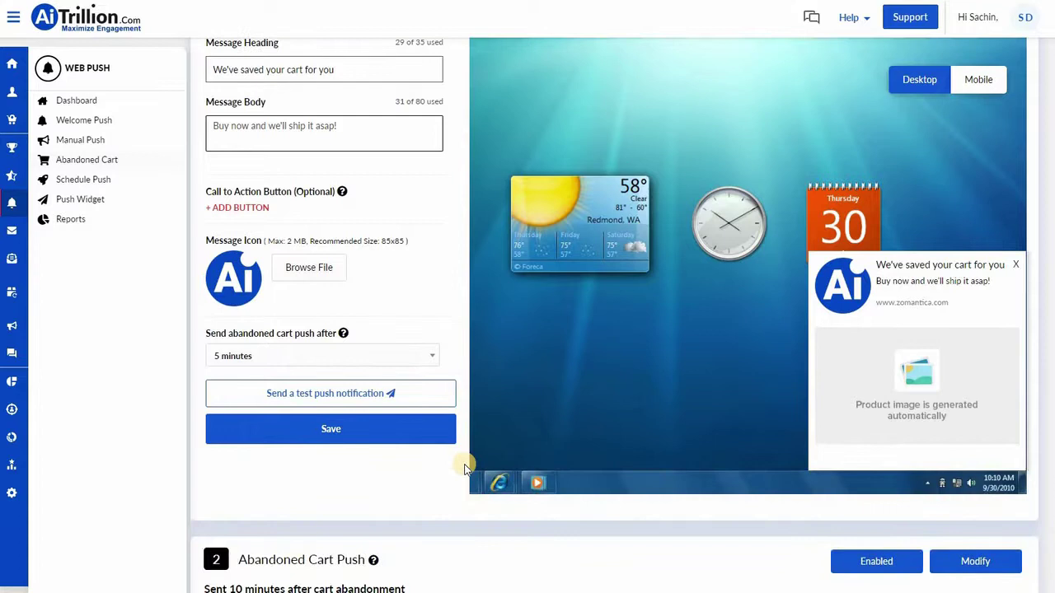
pyautogui.scroll(2, 453, 463)
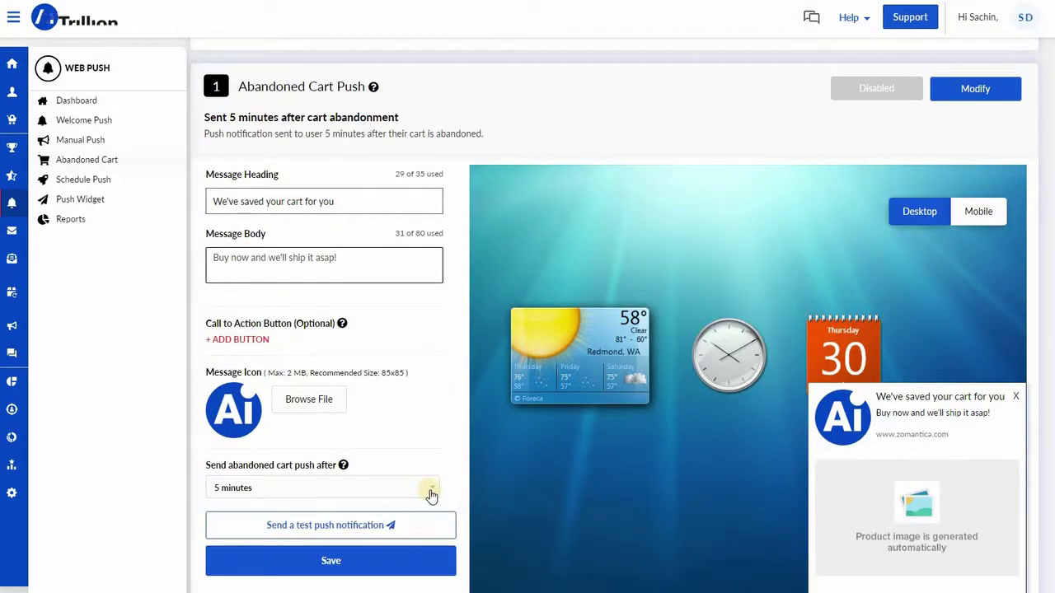
# Keep the 5-minute delay, send a test of the first cart push, and save it.
pyautogui.click(430, 495)
pyautogui.click(430, 494)
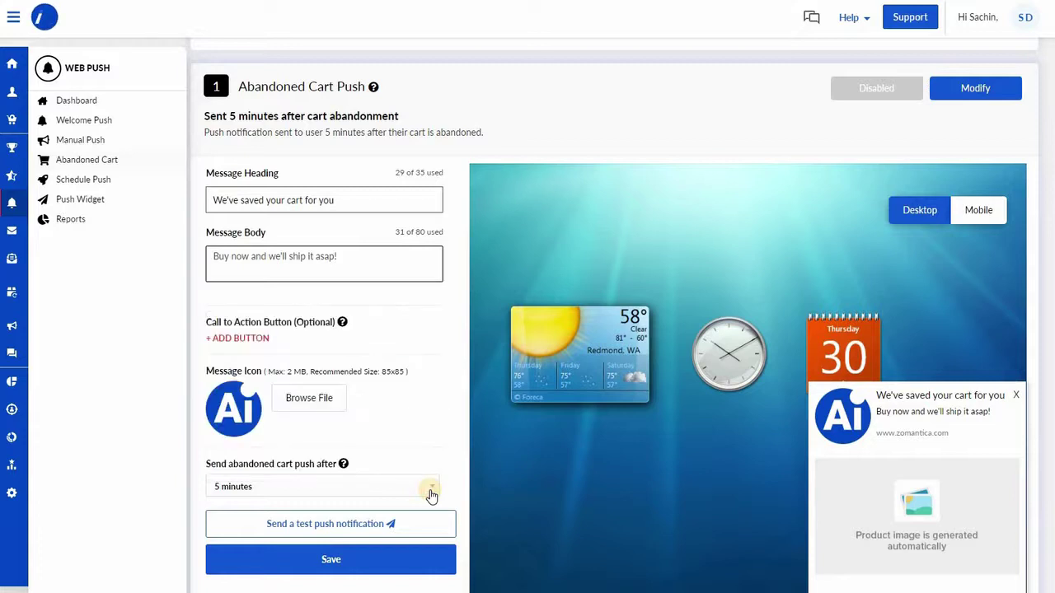
pyautogui.click(430, 494)
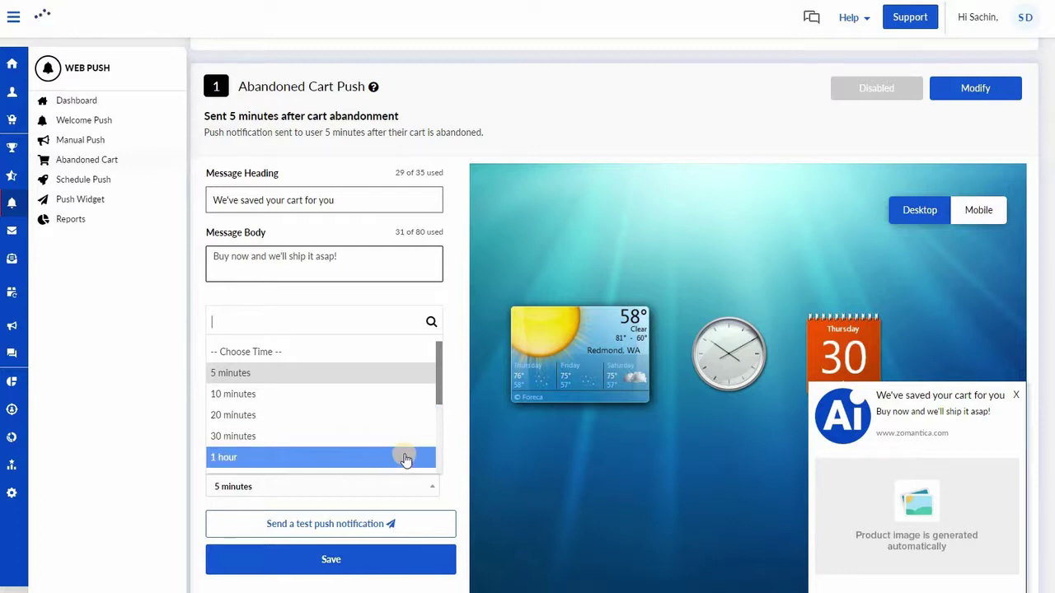
pyautogui.click(459, 388)
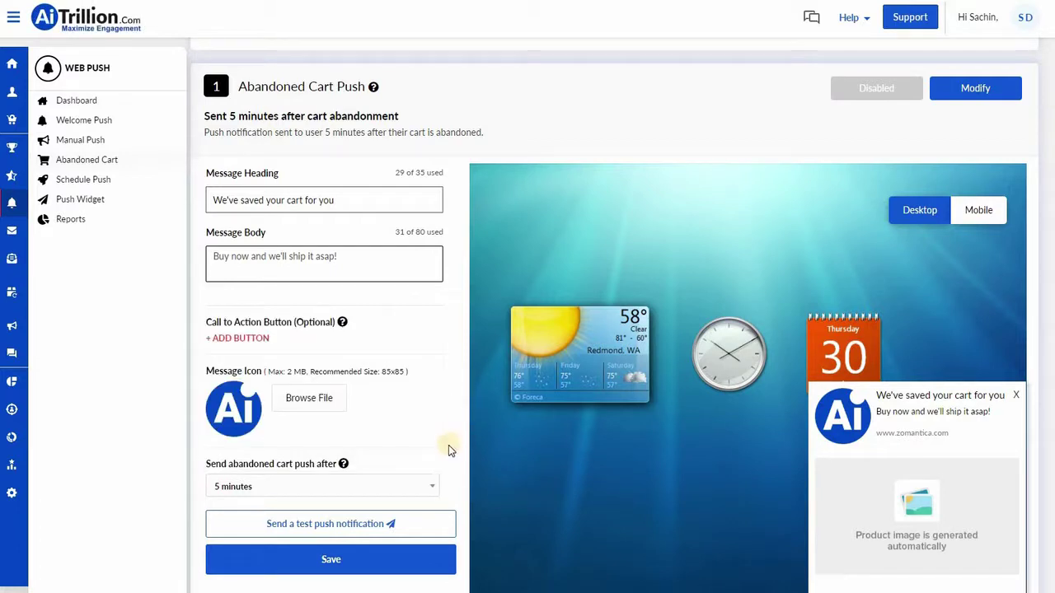
pyautogui.click(400, 508)
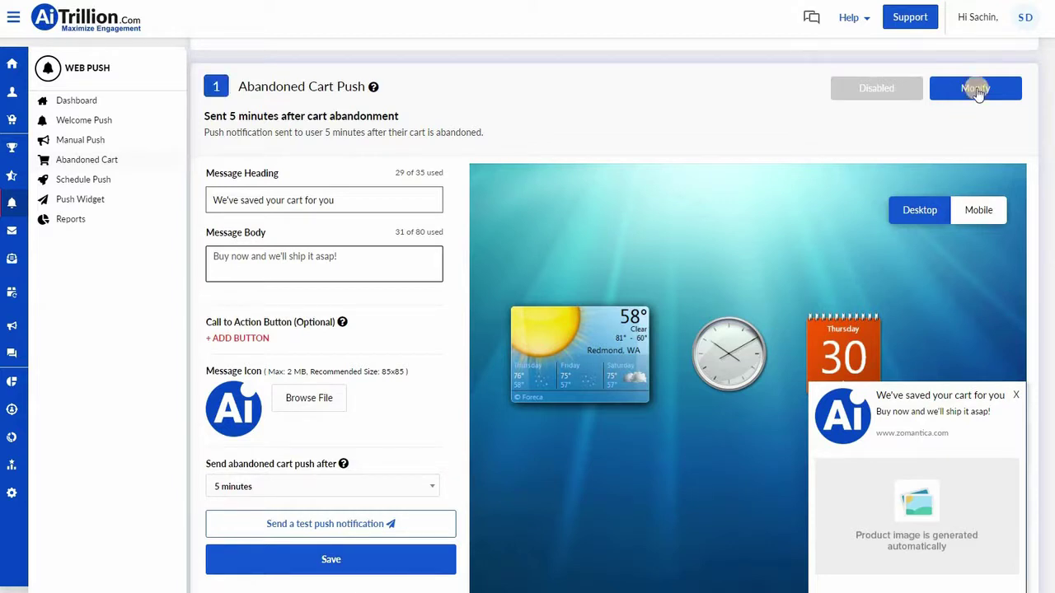
pyautogui.scroll(-1, 855, 534)
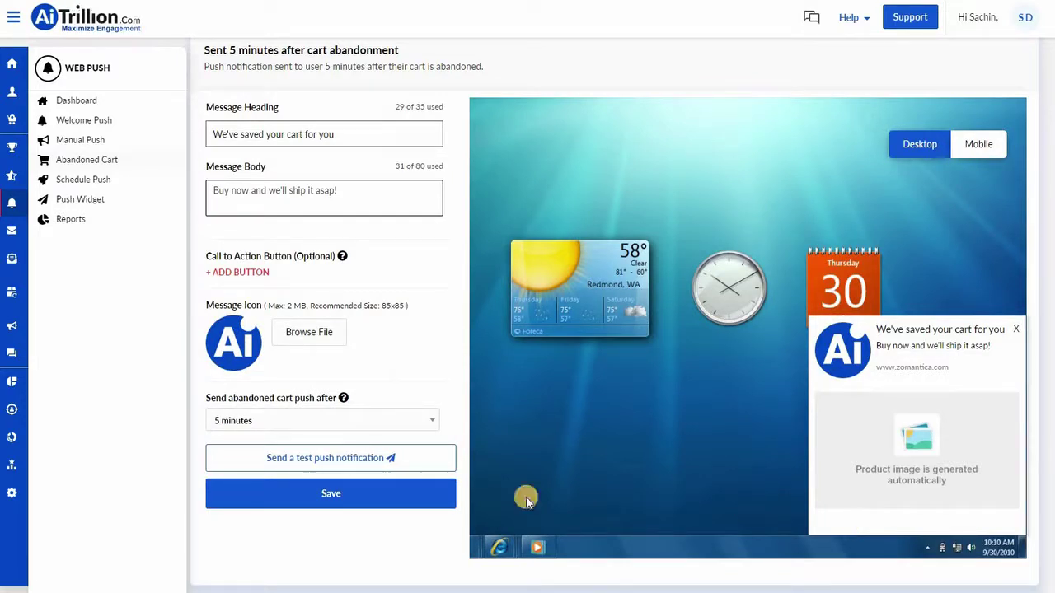
pyautogui.click(340, 501)
# Open Schedule Push and review the VIP campaign's send-immediately, no-repeat schedule options.
pyautogui.moveTo(177, 184)
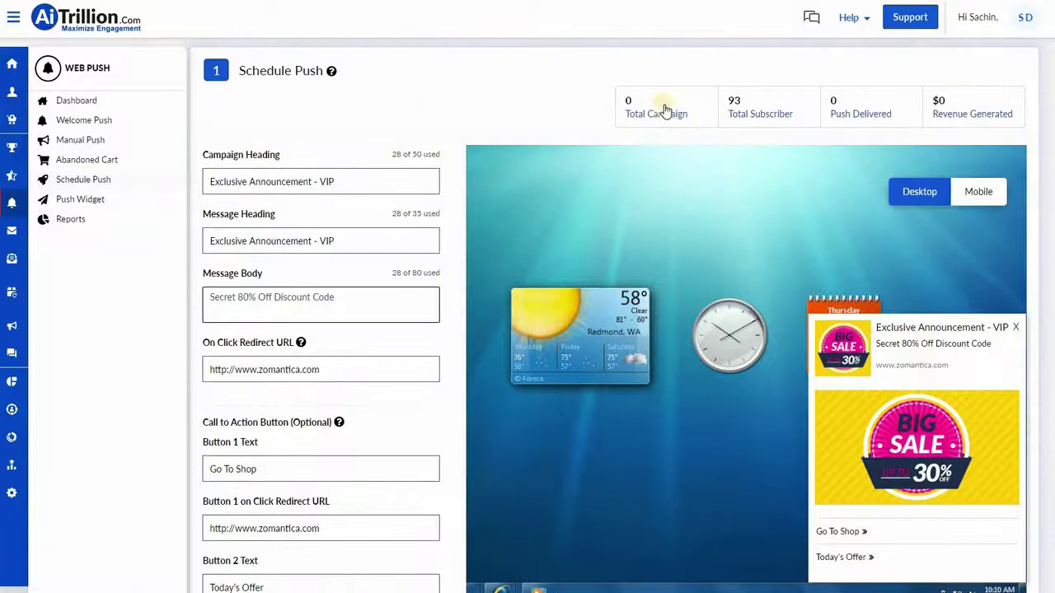
pyautogui.scroll(-3, 409, 369)
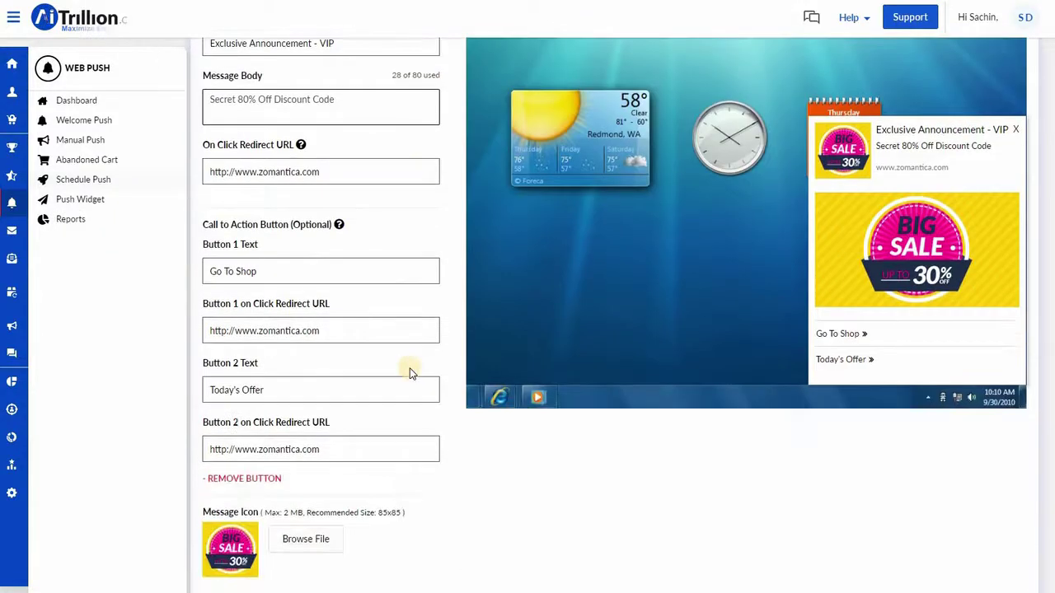
pyautogui.scroll(-2, 411, 373)
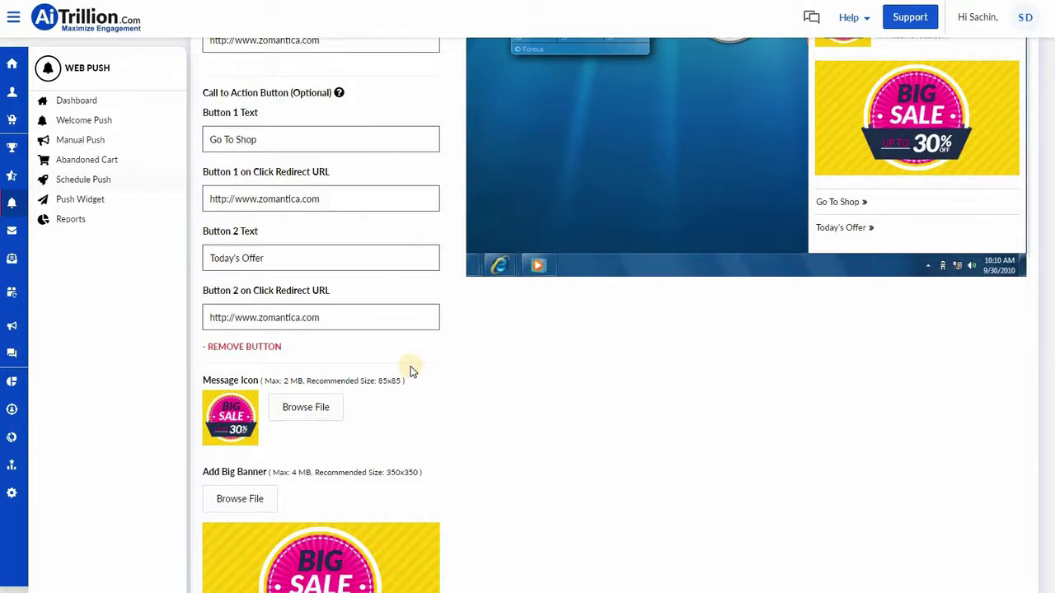
pyautogui.scroll(4, 521, 319)
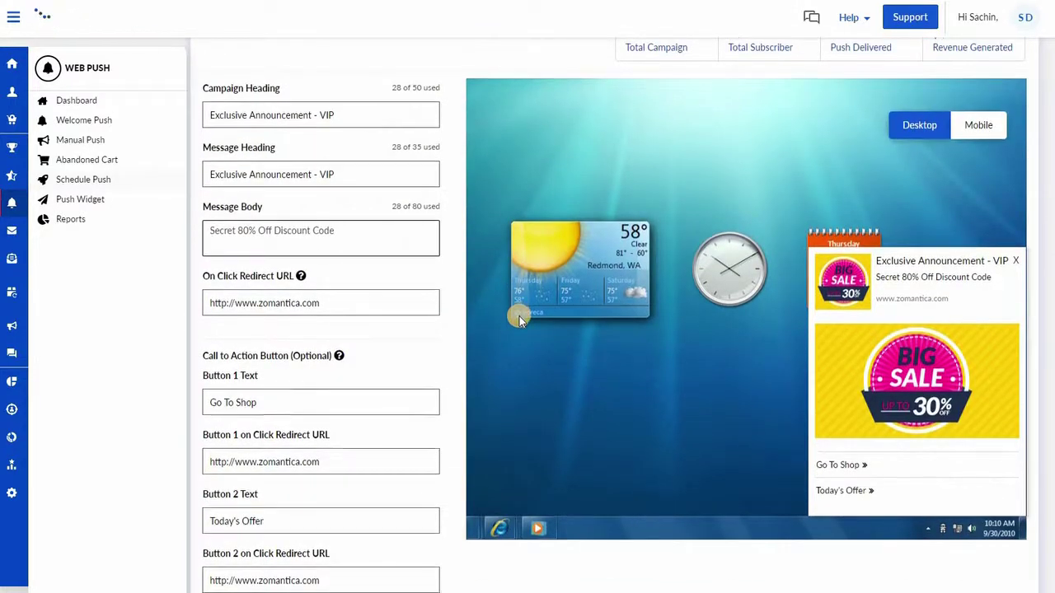
pyautogui.scroll(-10, 521, 314)
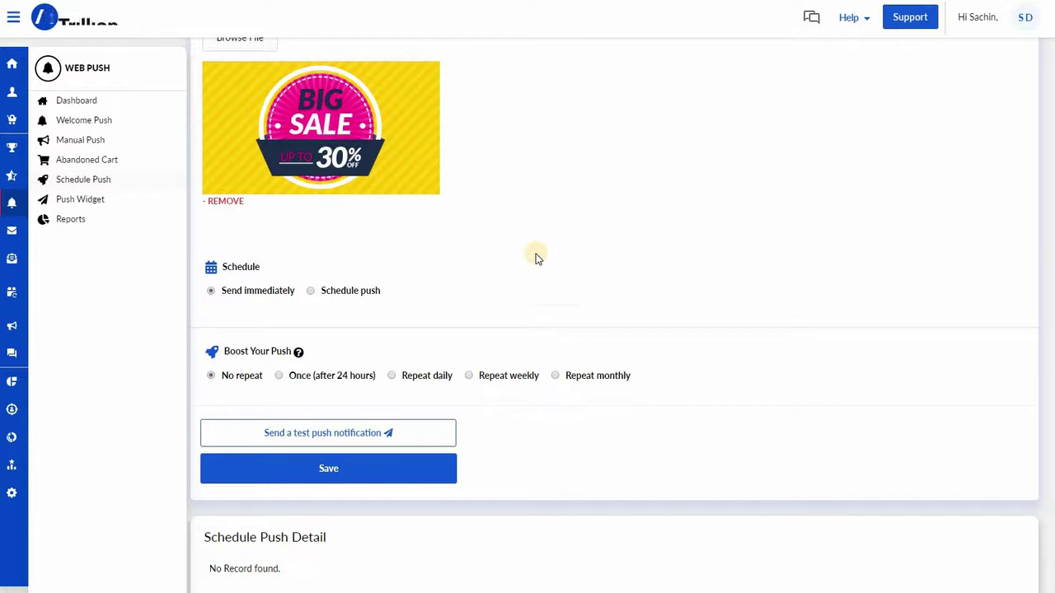
# Switch the VIP push to scheduled for 09/26/2019 11:27 AM, keeping (GMT+00:00) UTC.
pyautogui.scroll(-1, 534, 251)
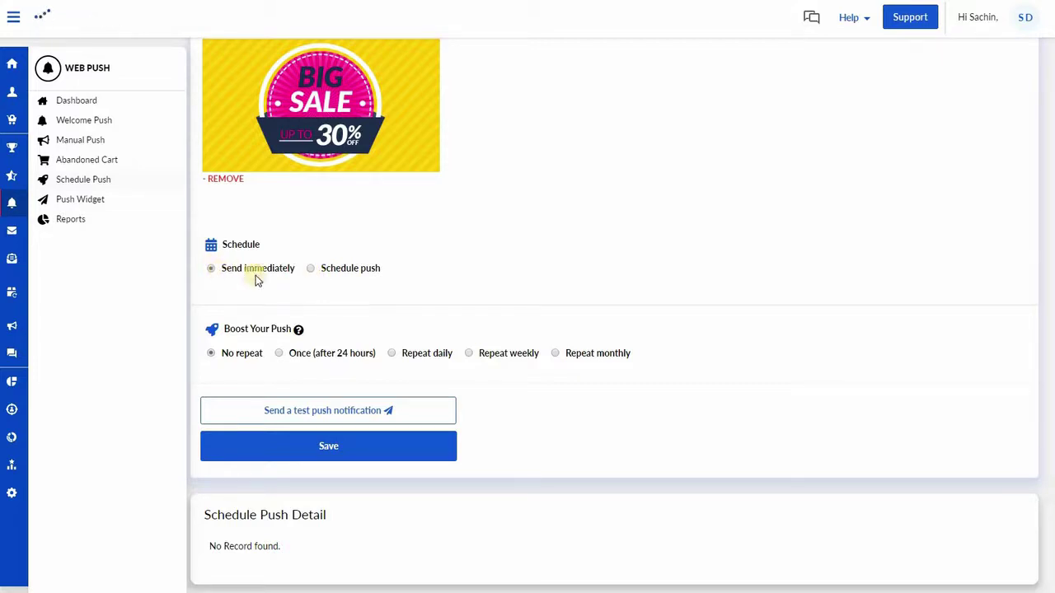
pyautogui.click(313, 269)
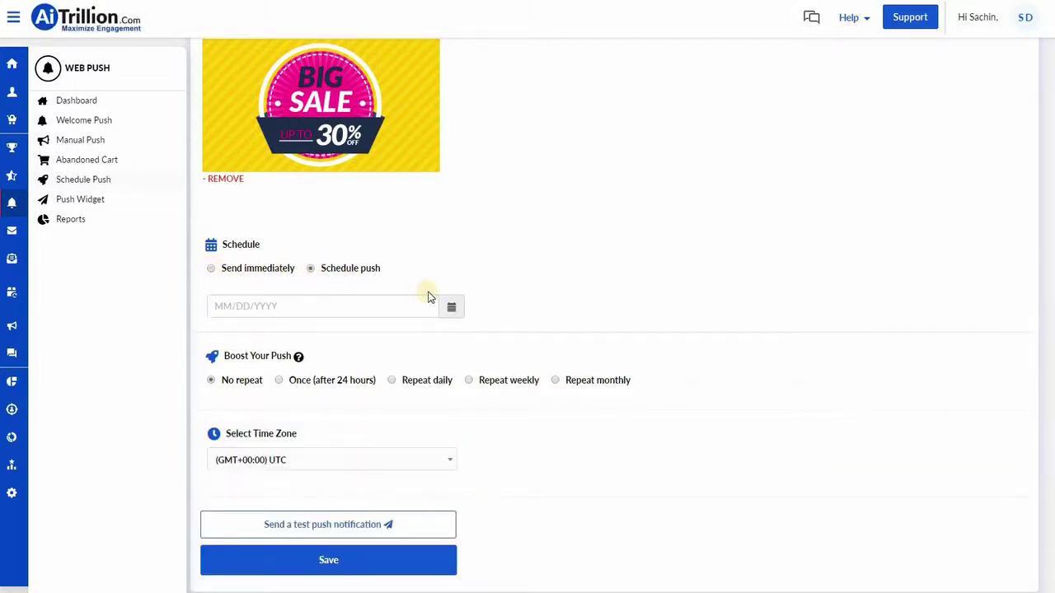
pyautogui.click(452, 306)
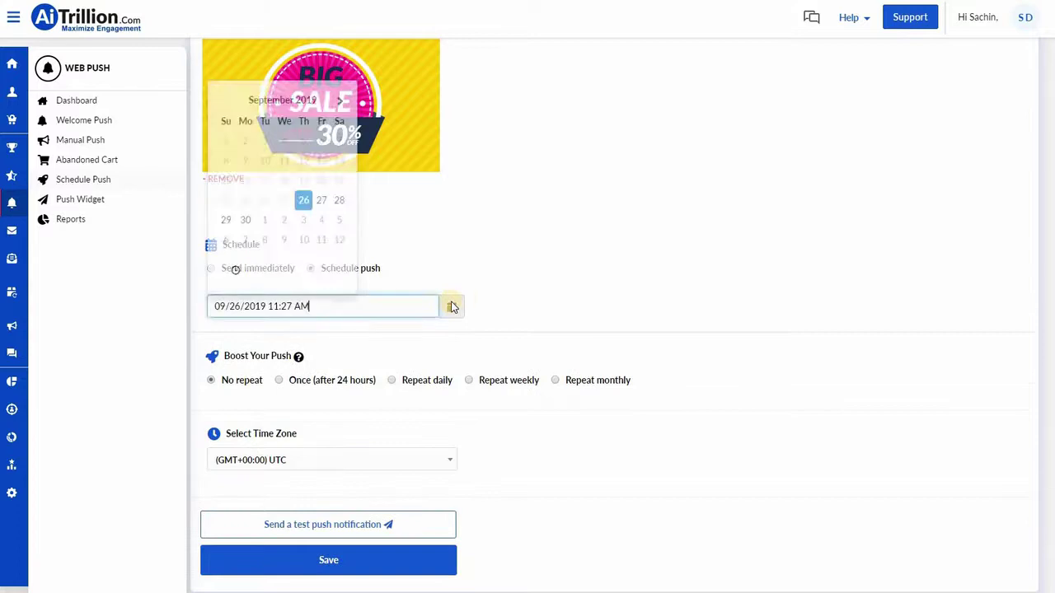
pyautogui.click(437, 256)
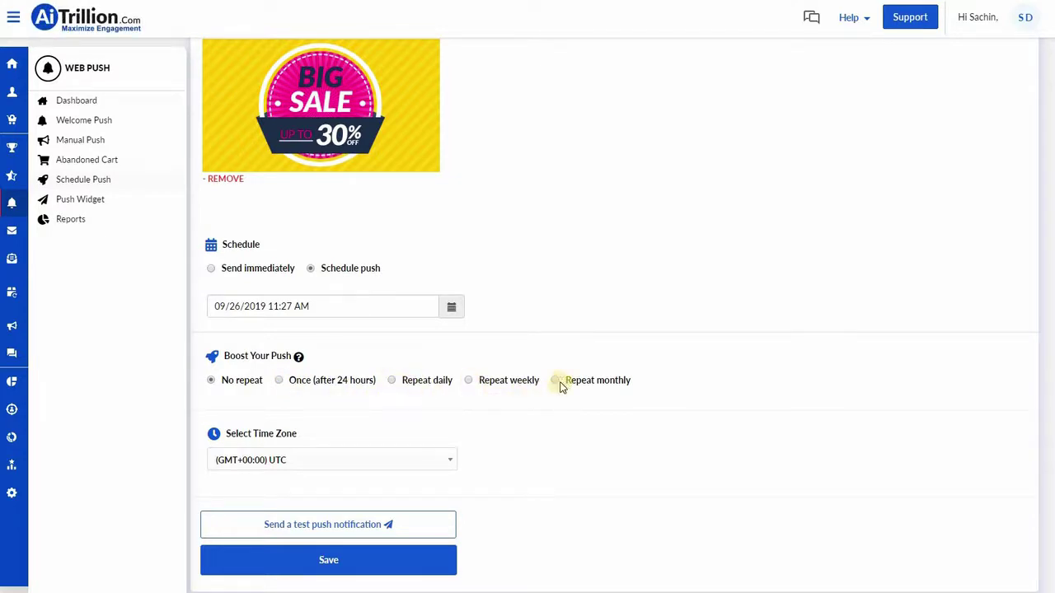
pyautogui.click(447, 464)
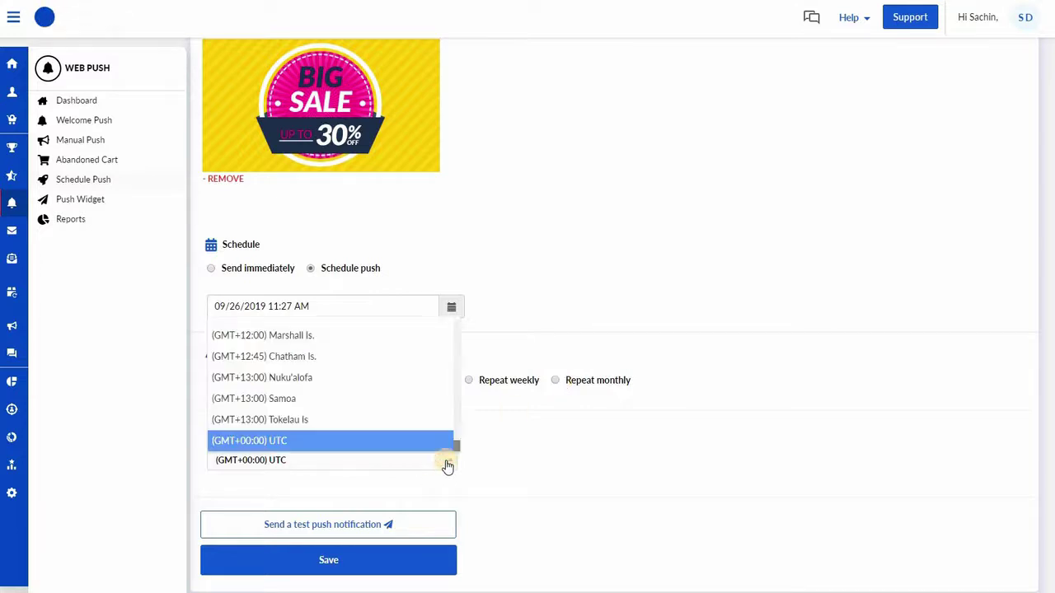
pyautogui.click(450, 462)
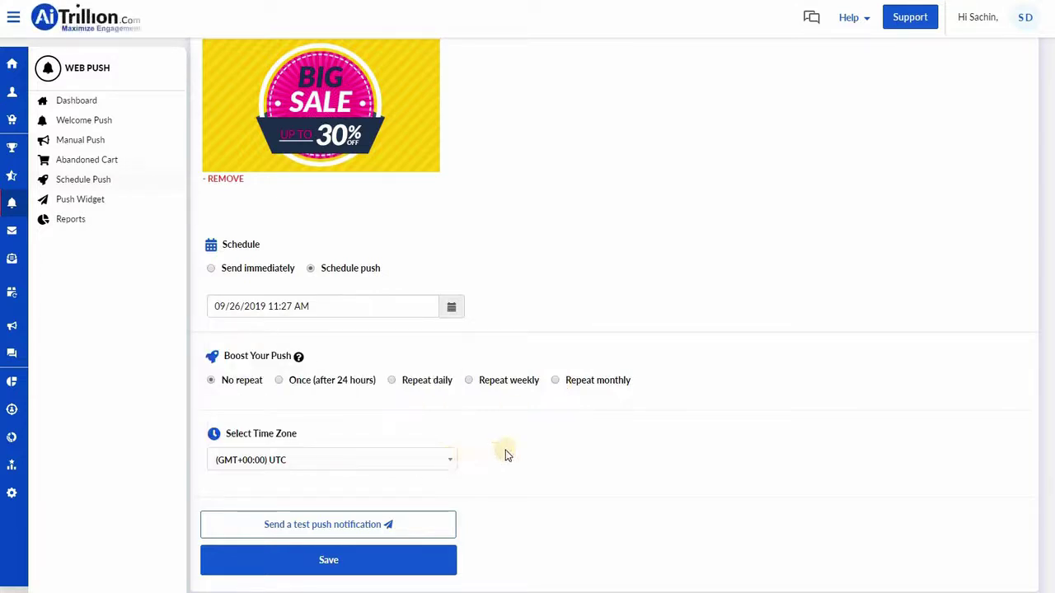
# Open the Push Widget settings for the browser prompt and flyout widget.
pyautogui.scroll(8, 527, 272)
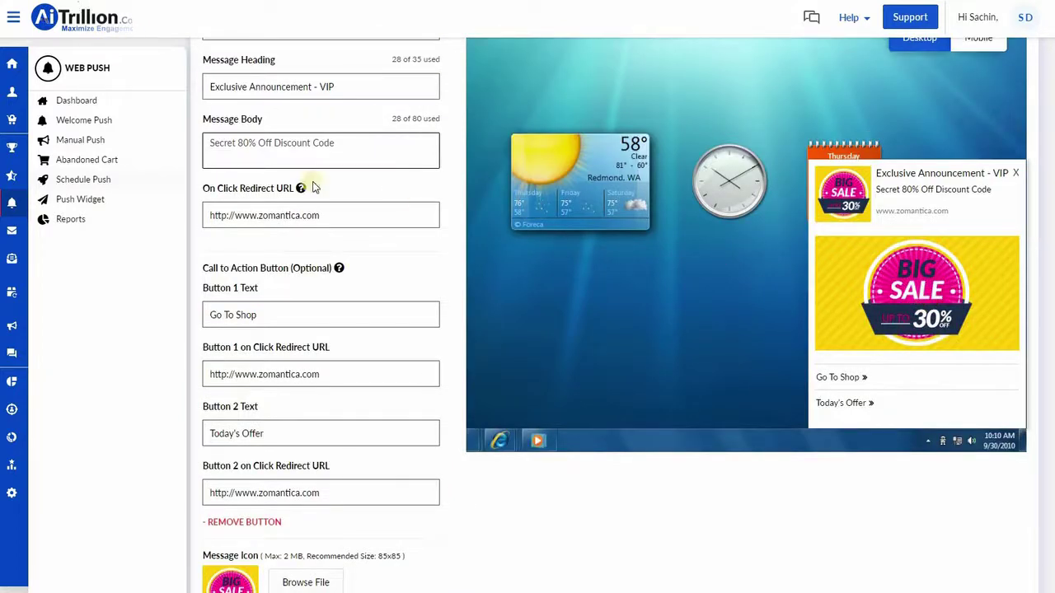
pyautogui.click(175, 203)
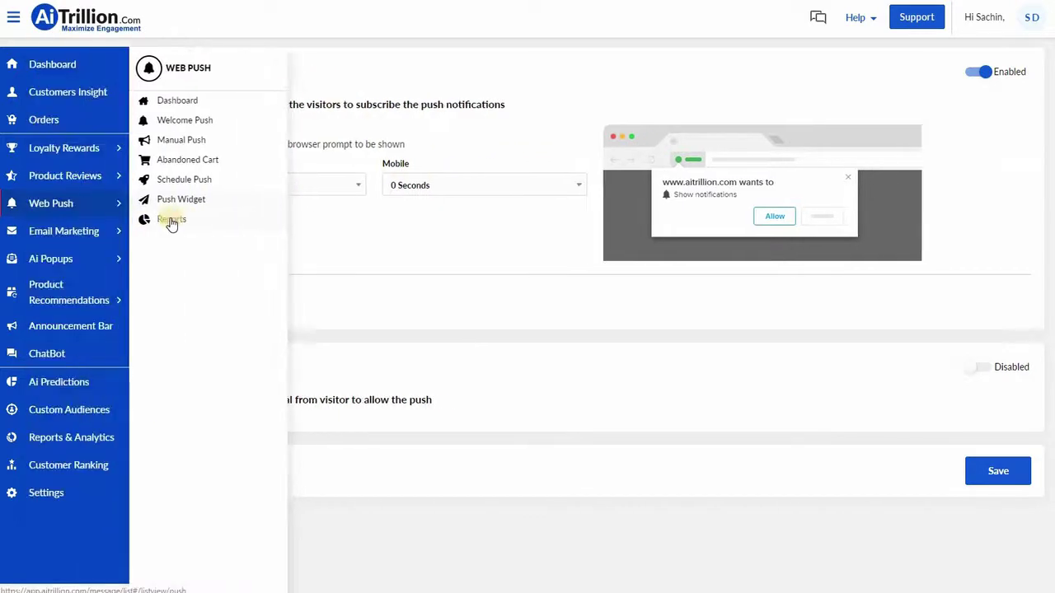
# Open Web Push Reports and review the Push Details table of 5 sent campaigns.
pyautogui.click(170, 223)
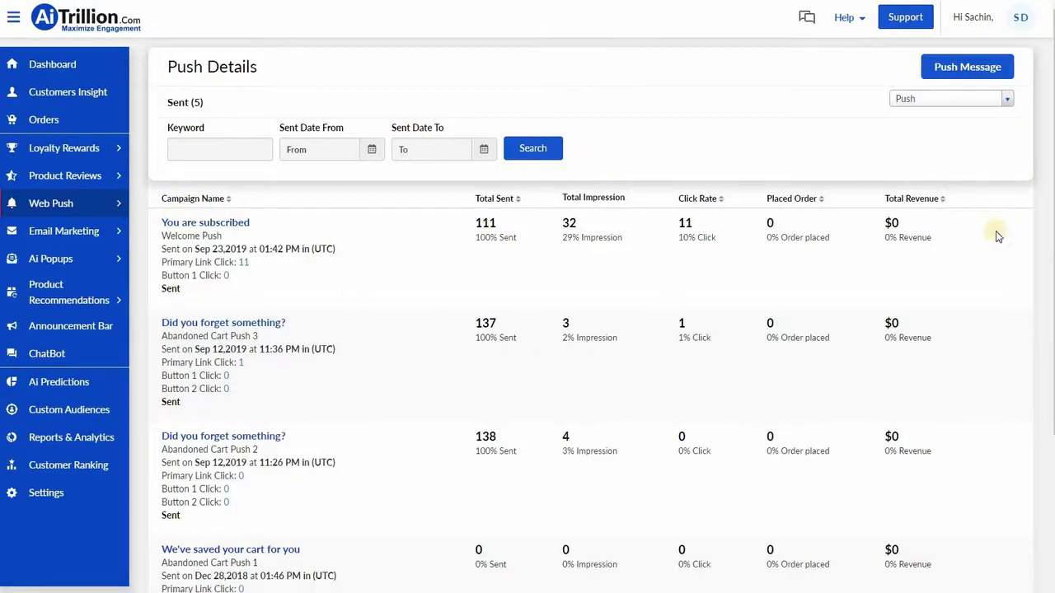
pyautogui.scroll(-3, 880, 307)
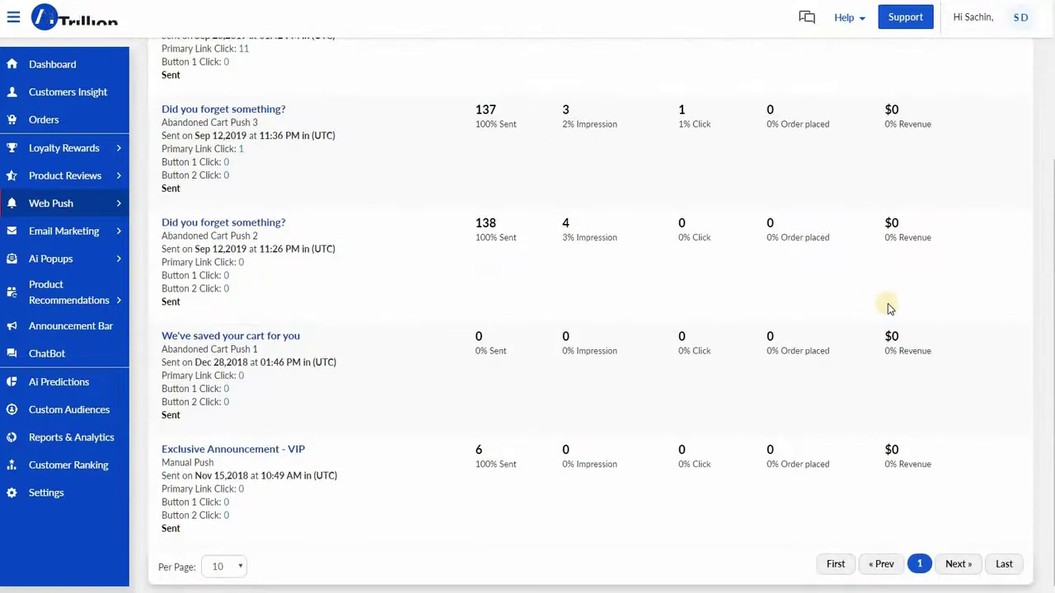
pyautogui.scroll(3, 885, 303)
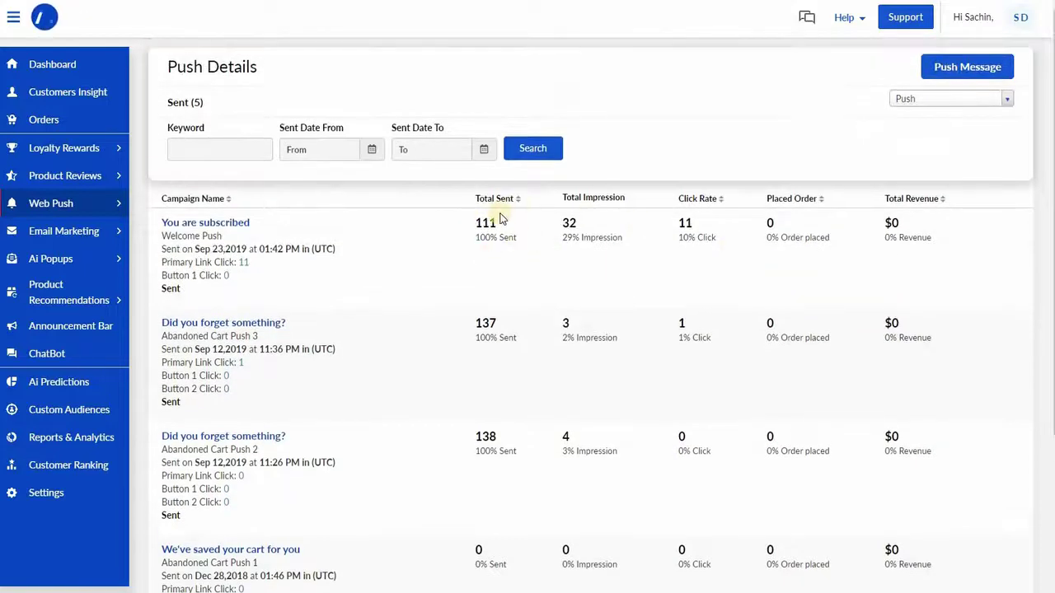